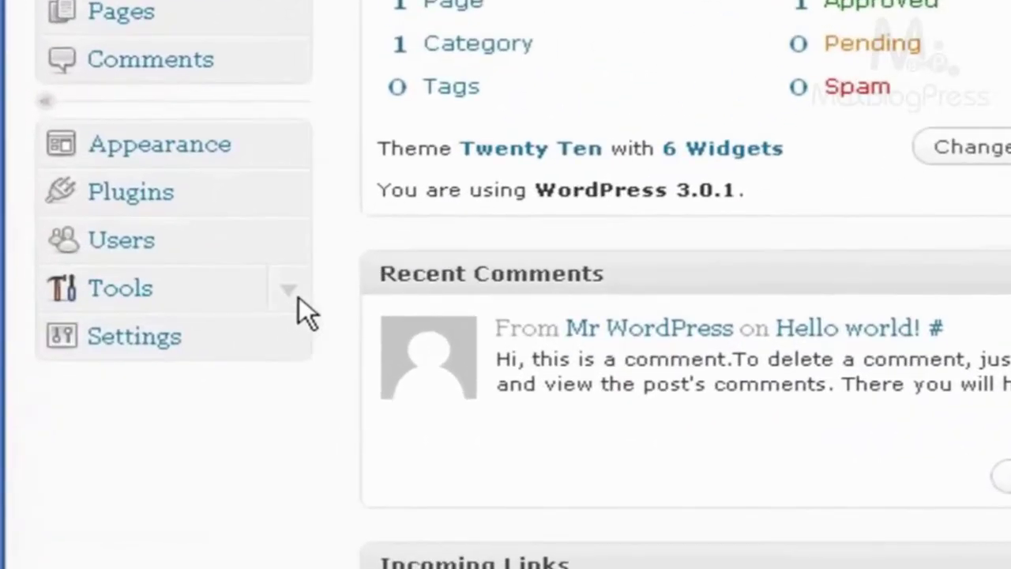
Open Max Banner Ads under Tools and start adding a banner to the Within The Post zone.
left_click(299, 298)
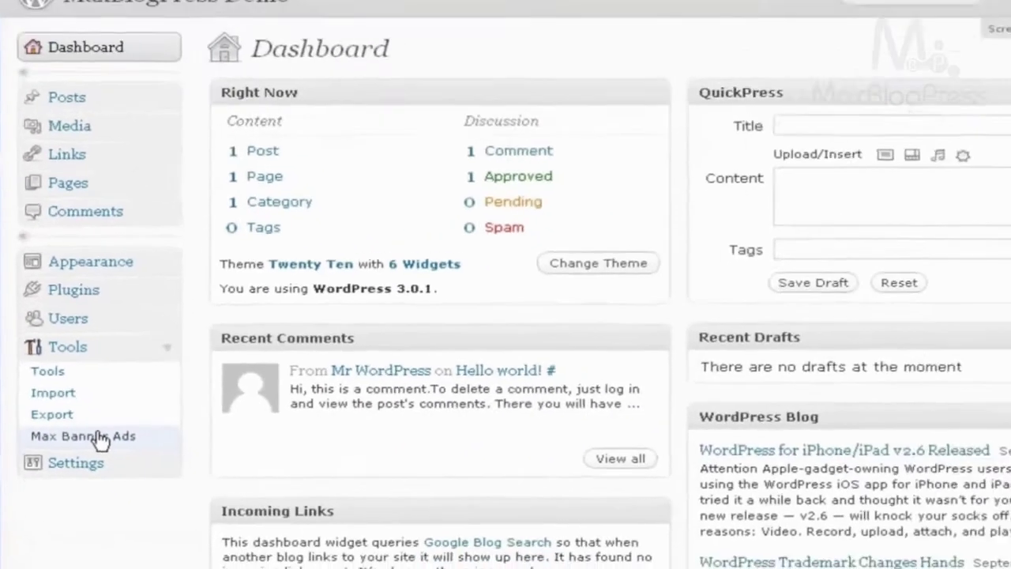
left_click(166, 439)
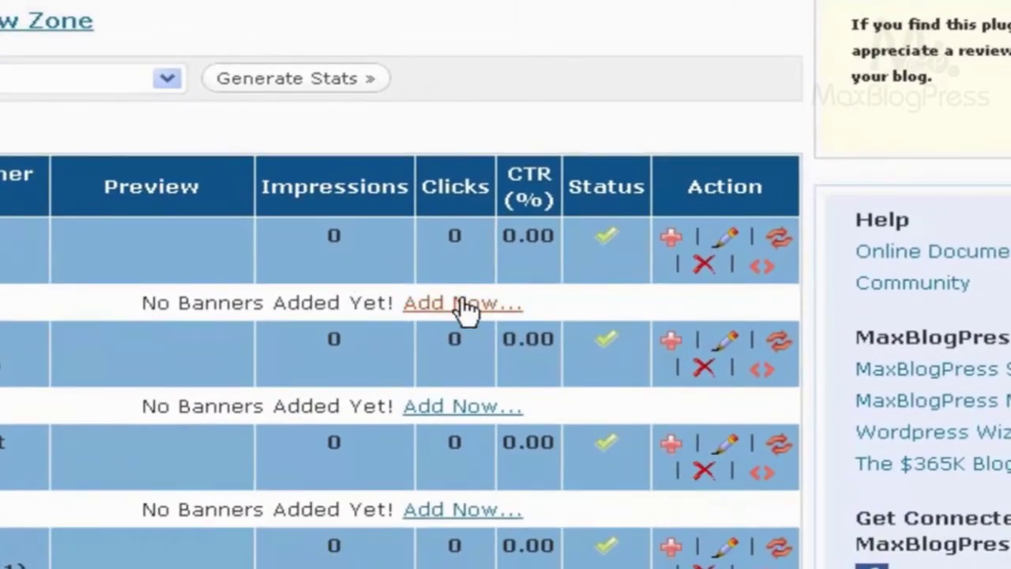
left_click(461, 305)
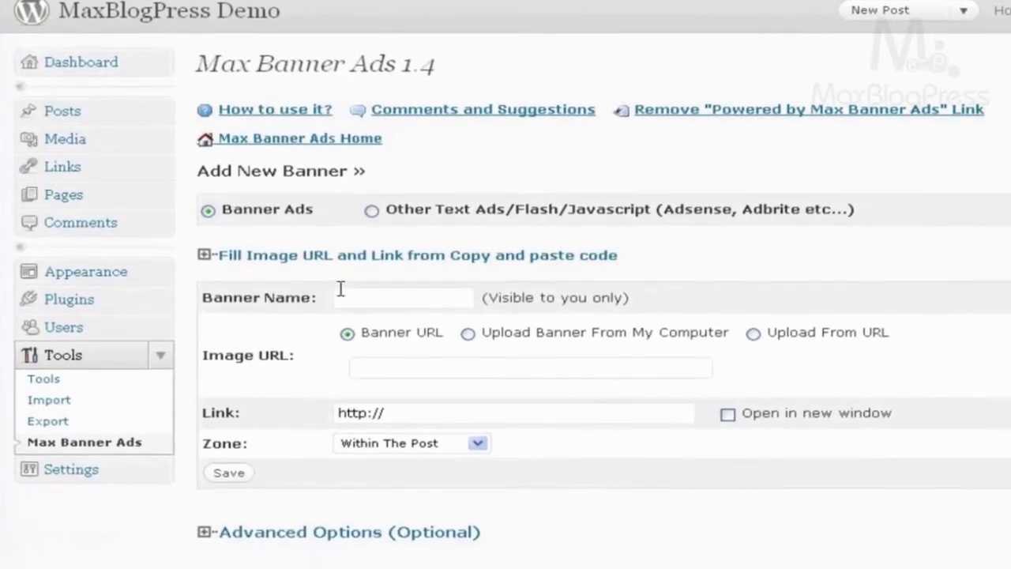
Save 'Banner 1' in the Within The Post zone with the square sample image uploaded from the computer.
left_click(338, 350)
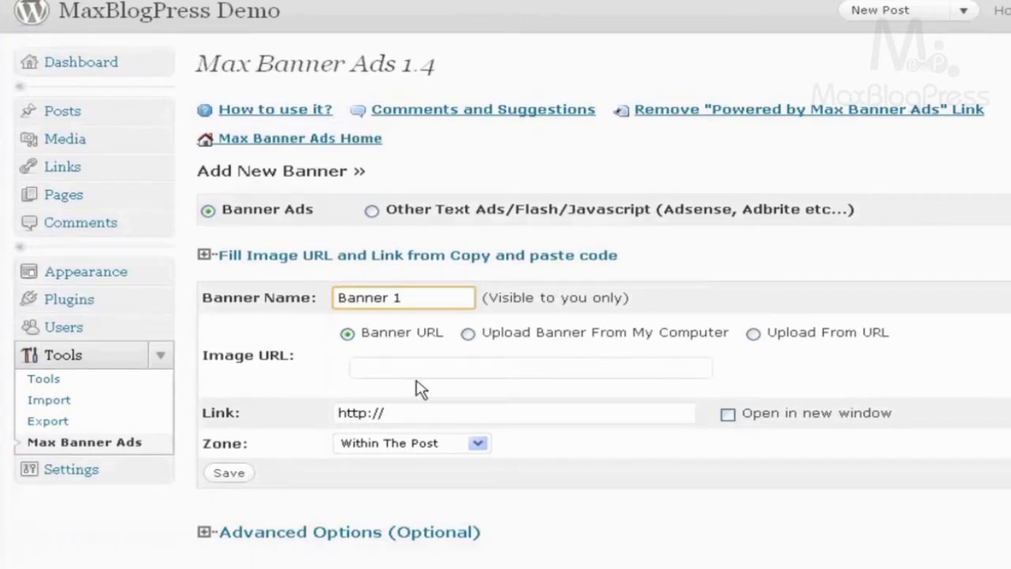
left_click(395, 368)
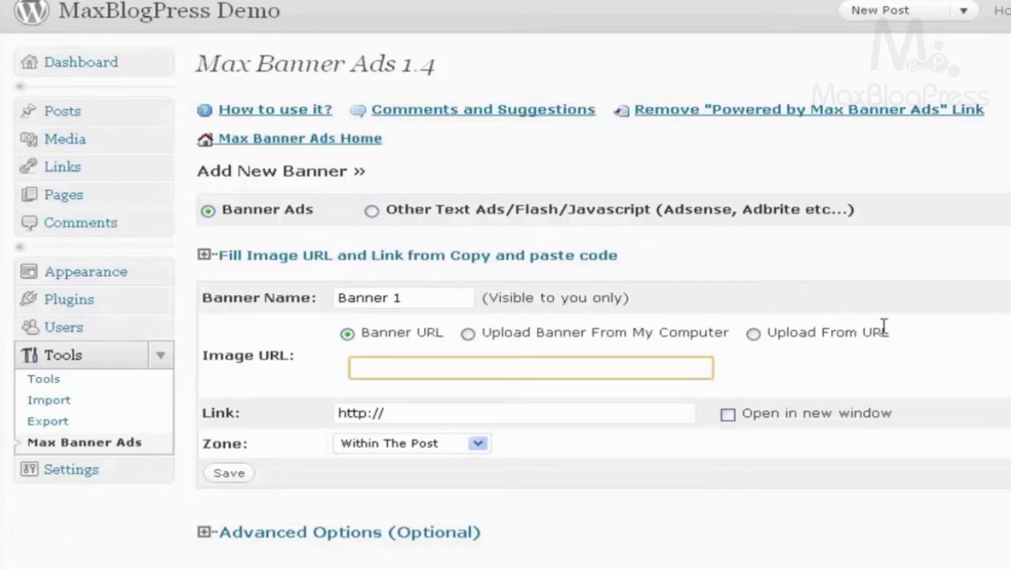
left_click(468, 332)
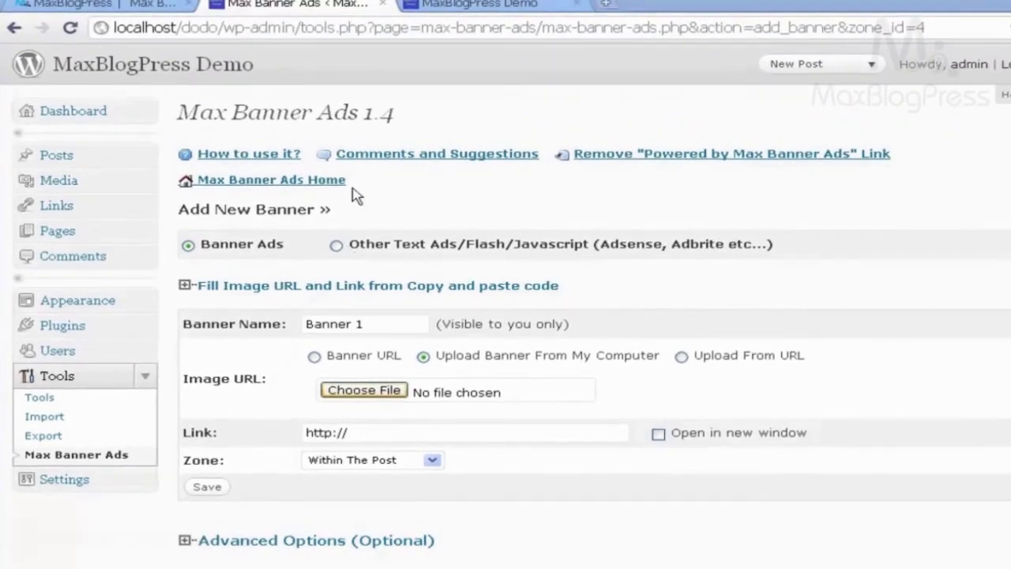
left_click(402, 371)
left_click(187, 61)
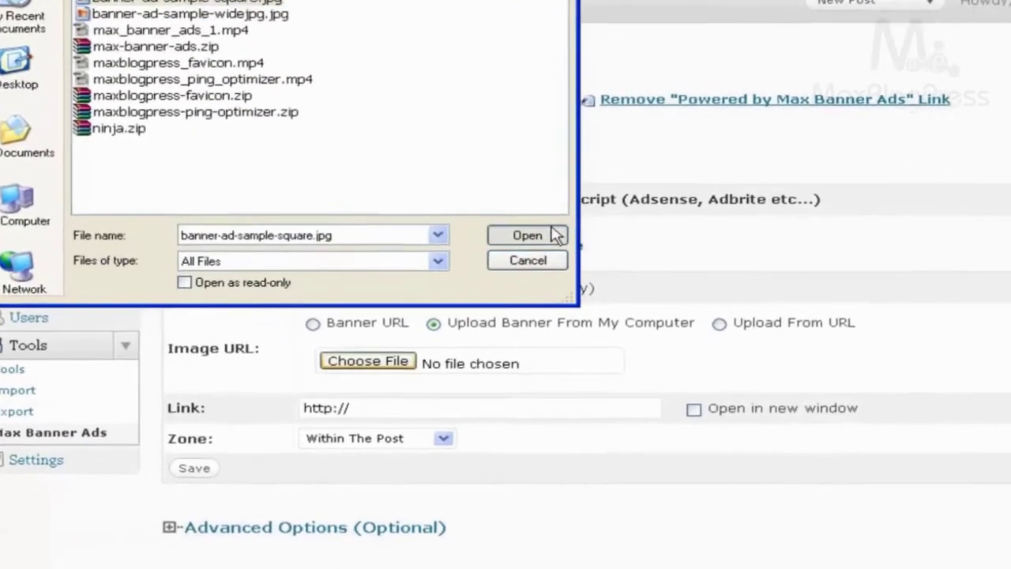
left_click(513, 277)
left_click(486, 345)
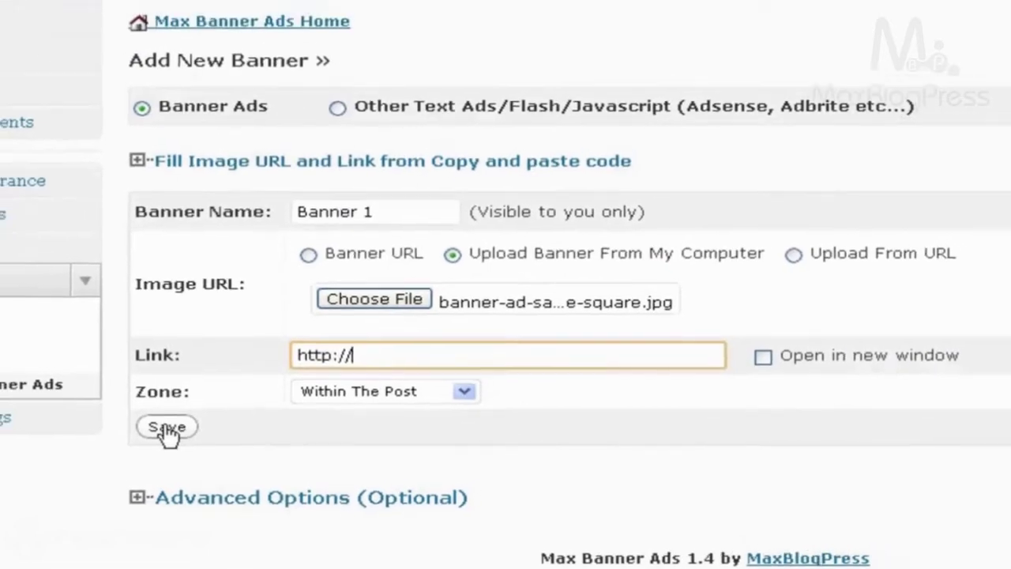
left_click(160, 417)
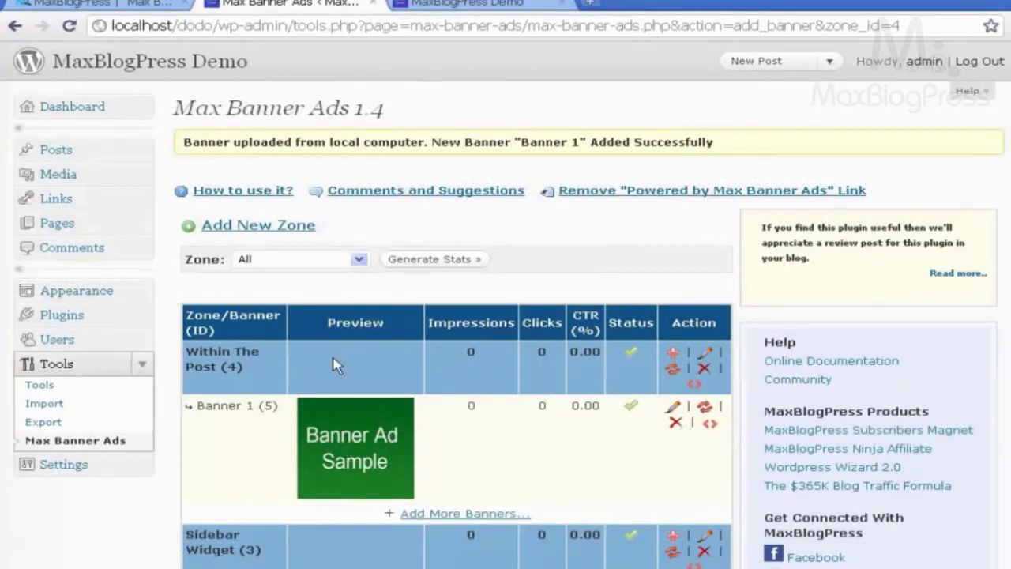
left_click(499, 8)
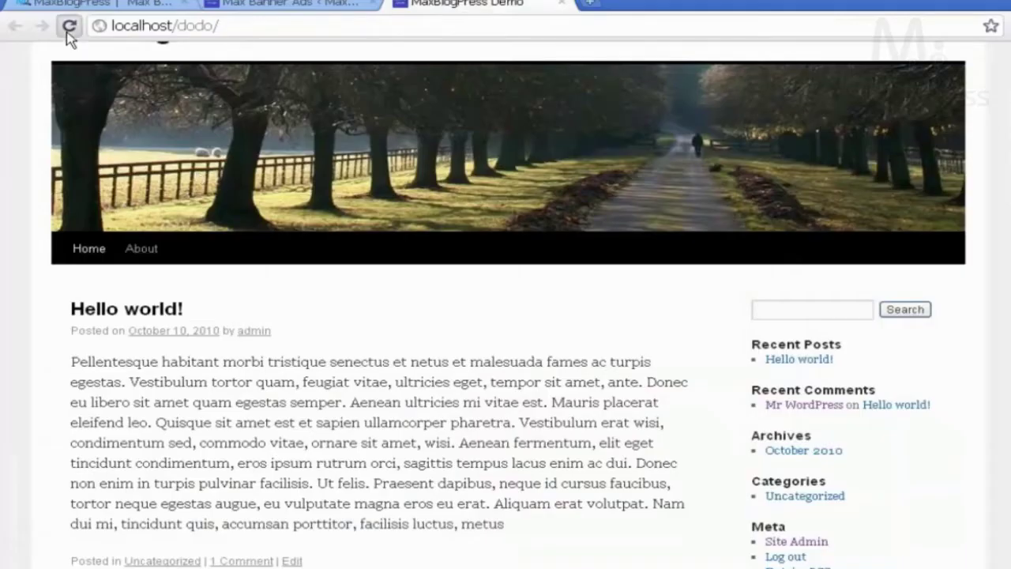
left_click(69, 27)
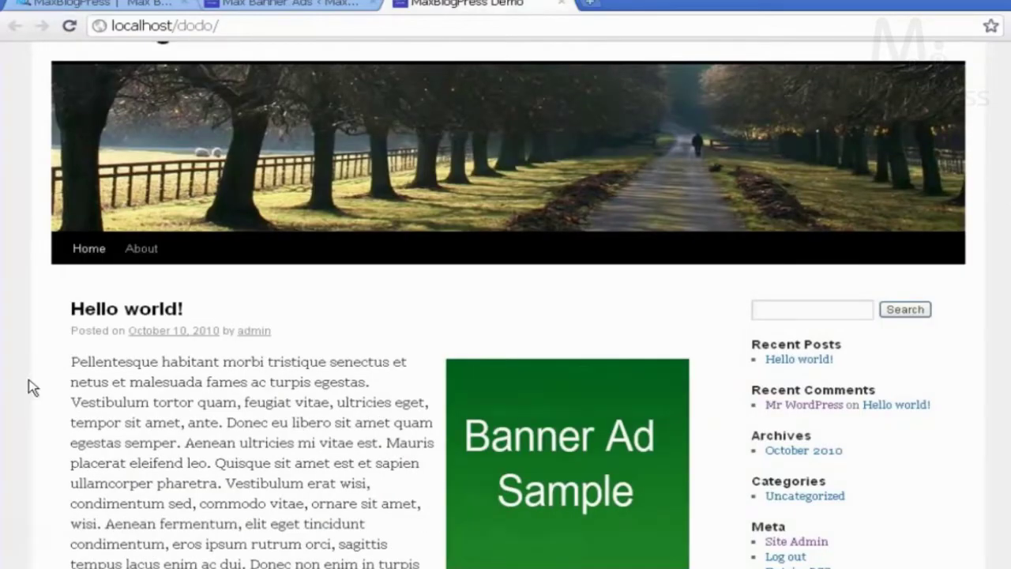
scroll(29, 387, "down", 3)
scroll(30, 387, "up", 4)
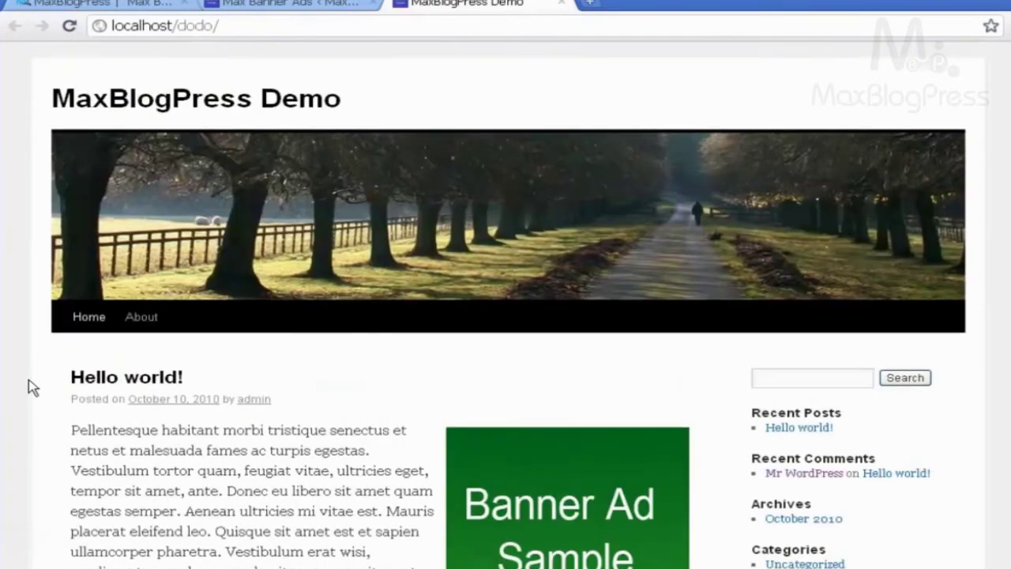
left_click(272, 8)
scroll(325, 395, "down", 2)
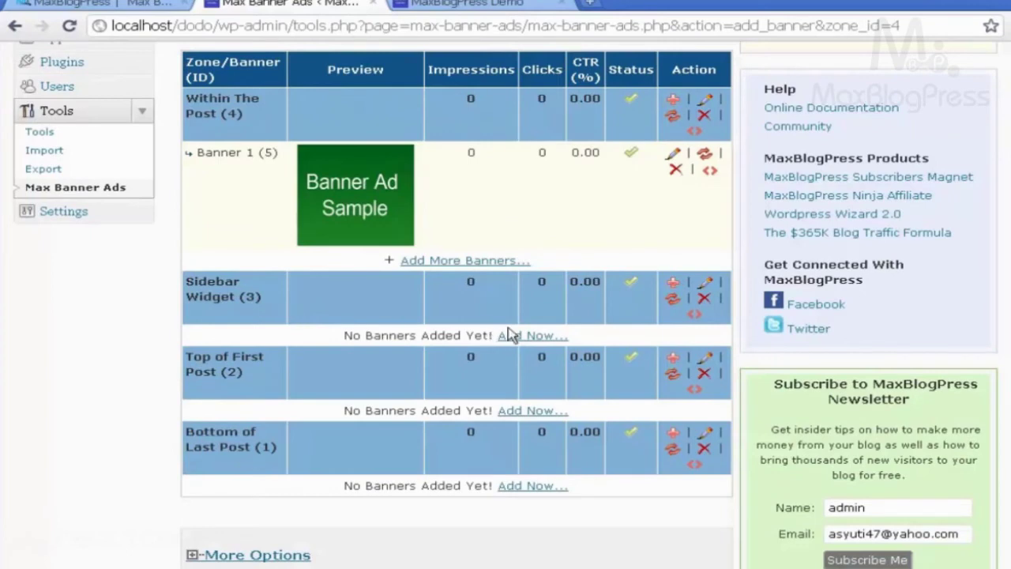
Add 'Sidebar 1' to the Sidebar Widget zone with uploaded banner-ad-sample-125.jpg.
left_click(522, 336)
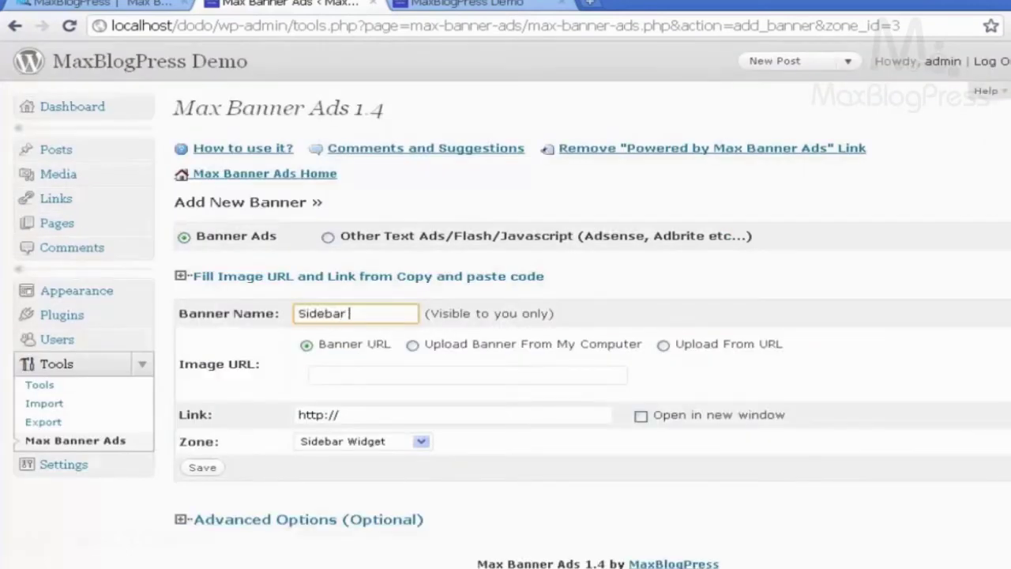
left_click(413, 347)
left_click(371, 377)
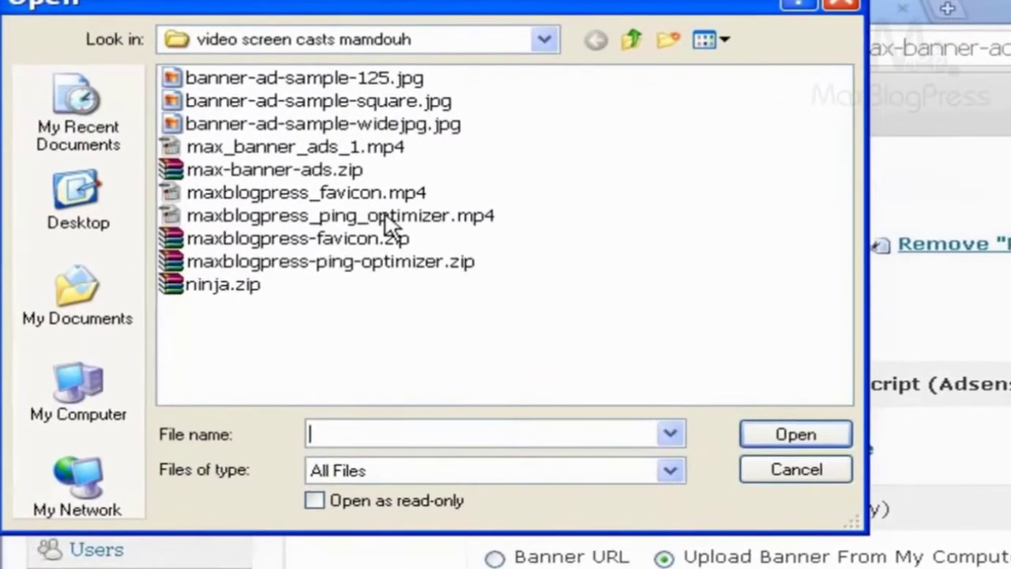
left_click(304, 77)
left_click(837, 433)
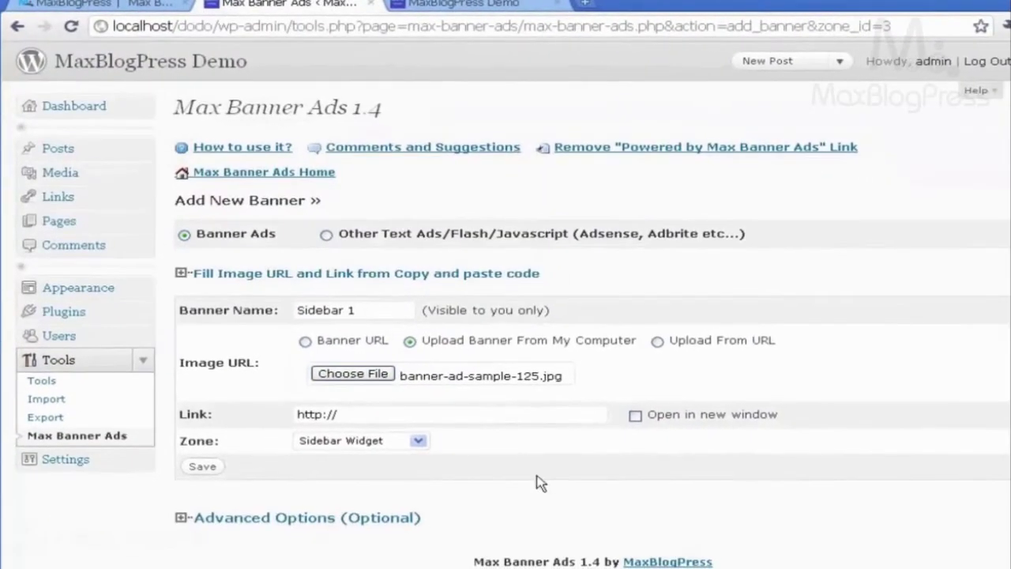
left_click(398, 412)
key("Return")
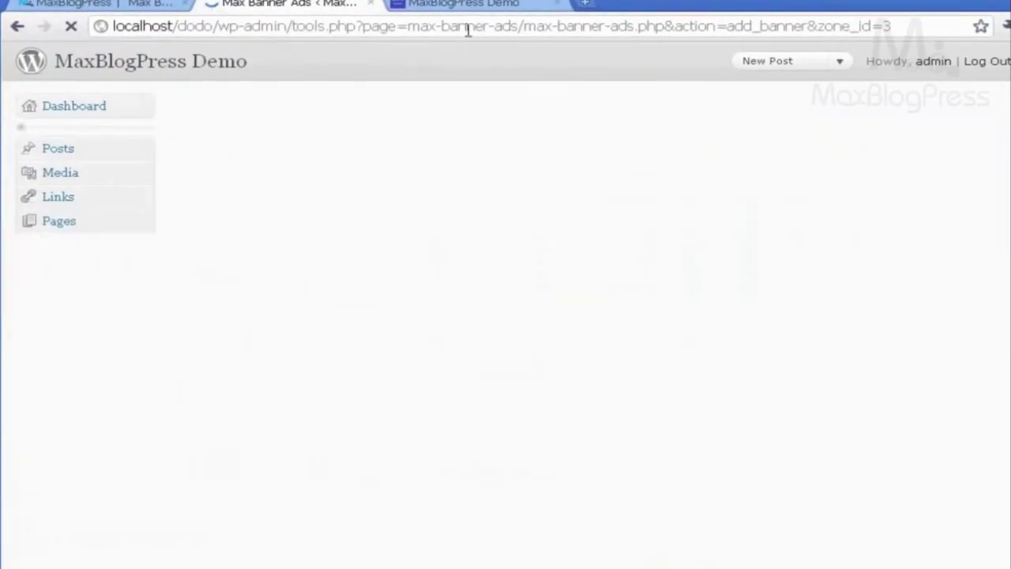
Check the live blog front page, then return to the admin's Appearance section.
left_click(470, 8)
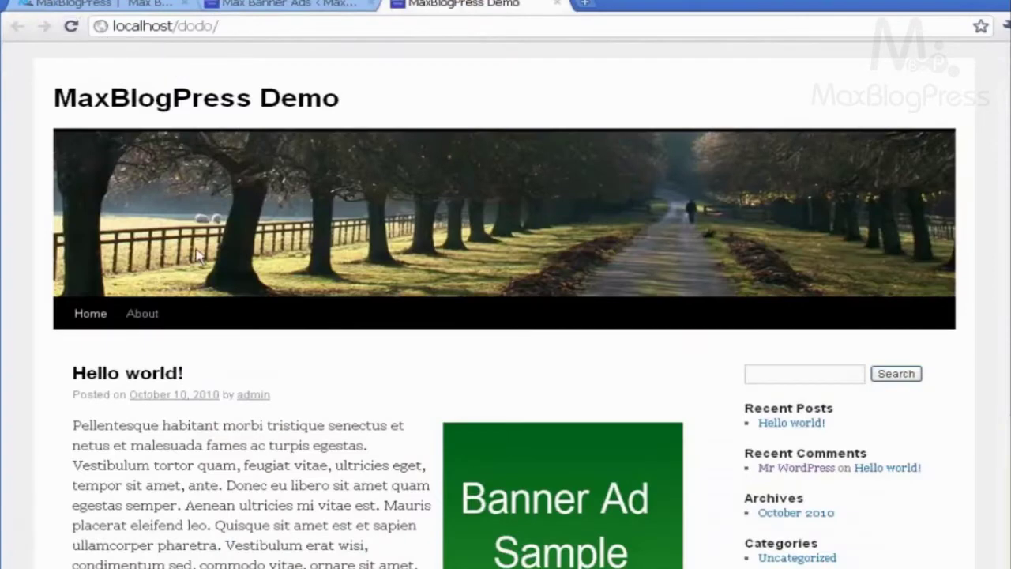
left_click(225, 6)
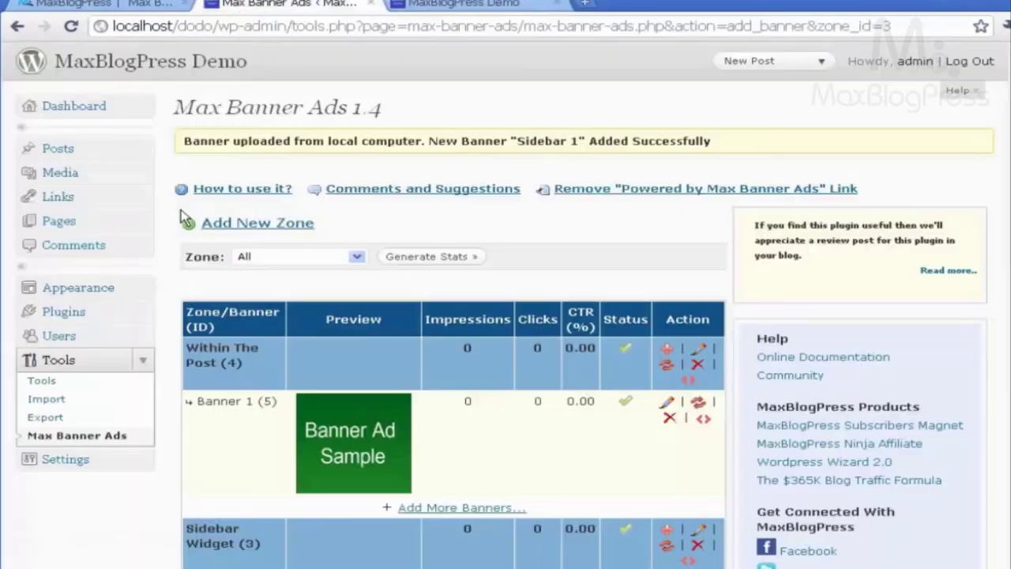
left_click(144, 286)
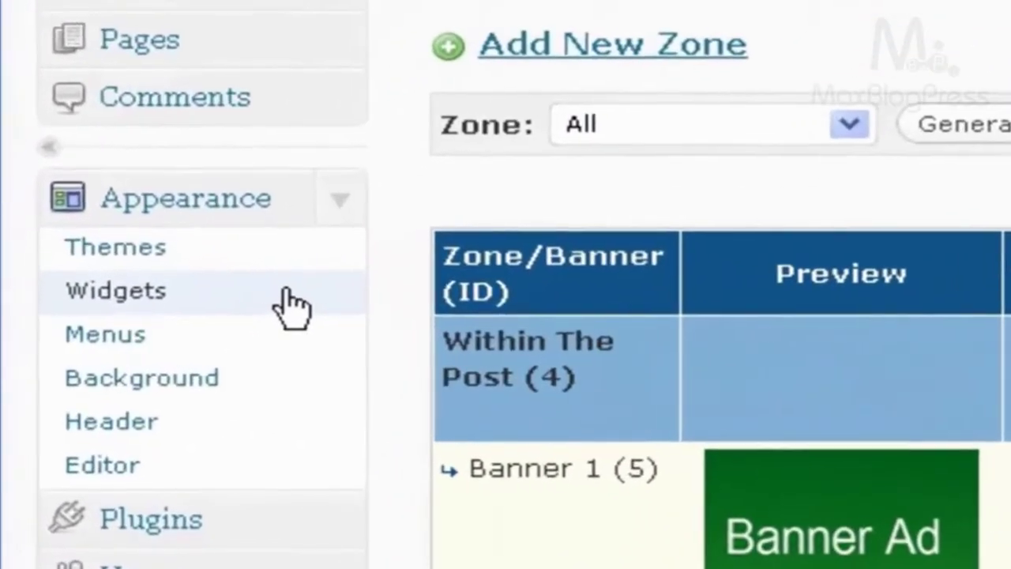
On the Widgets page, place the MBAN Sidebar Widget at the top of Primary Widget Area, above Search.
left_click(157, 304)
scroll(442, 379, "down", 7)
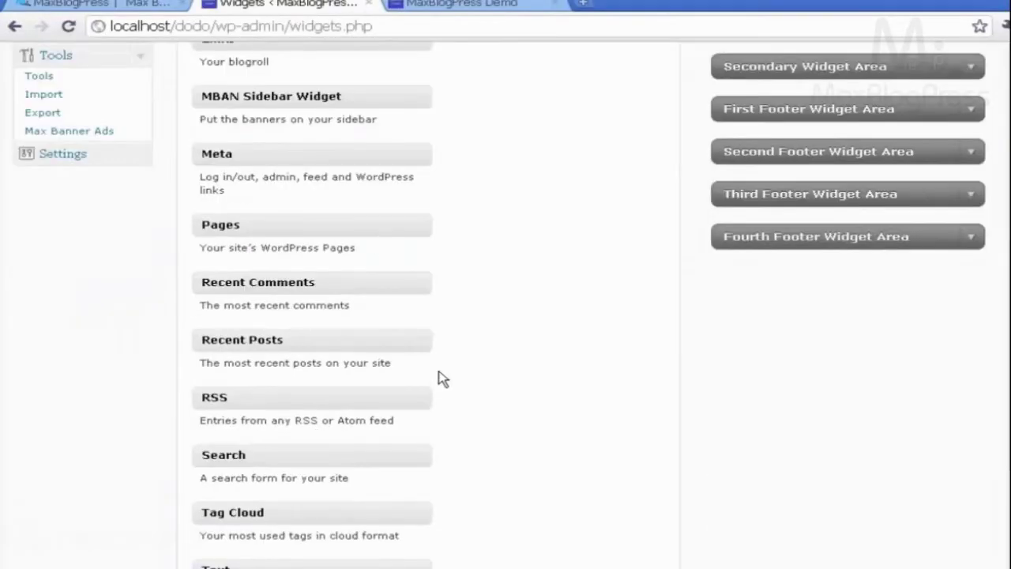
scroll(443, 379, "up", 5)
scroll(442, 379, "down", 1)
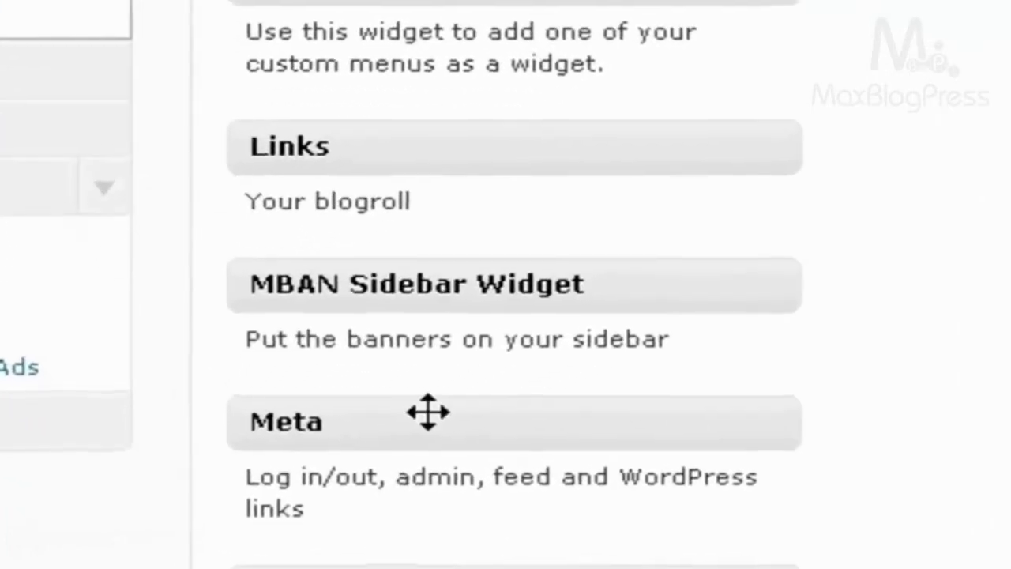
left_click_drag(319, 288, 1010, 0)
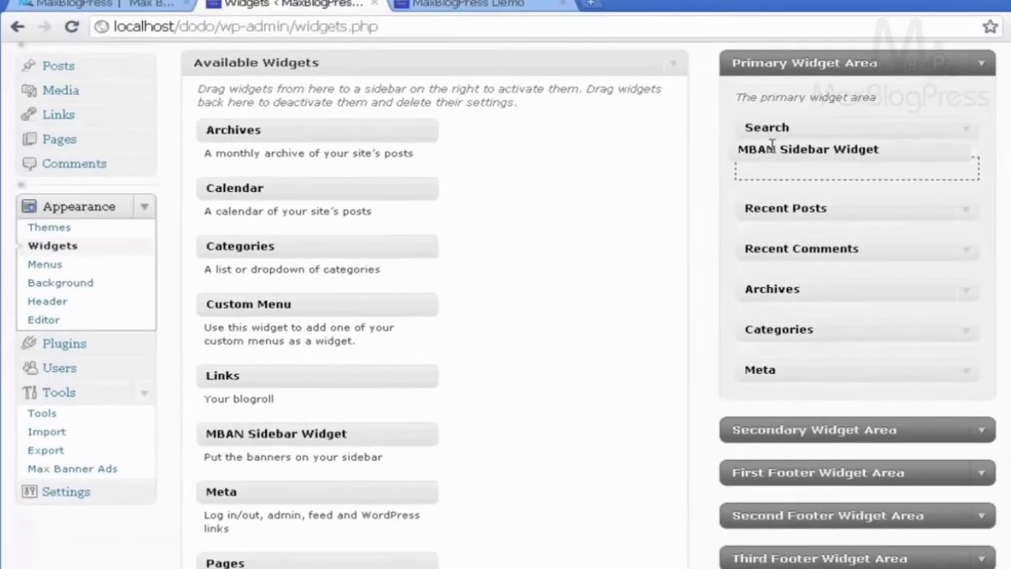
left_click_drag(772, 145, 773, 120)
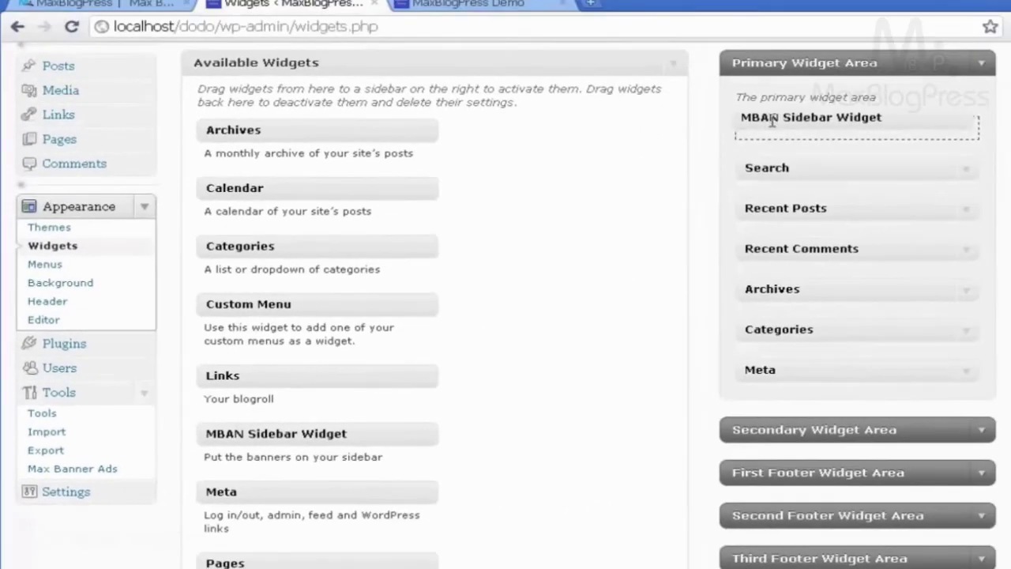
left_click_drag(821, 189, 801, 219)
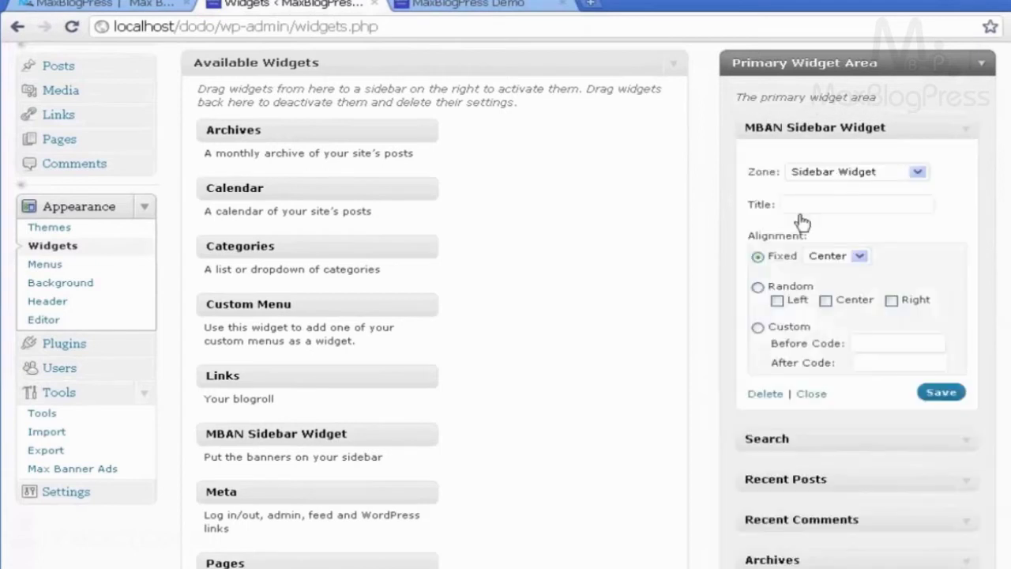
Save the MBAN Sidebar Widget set to the Sidebar Widget zone and view the live blog.
left_click(802, 204)
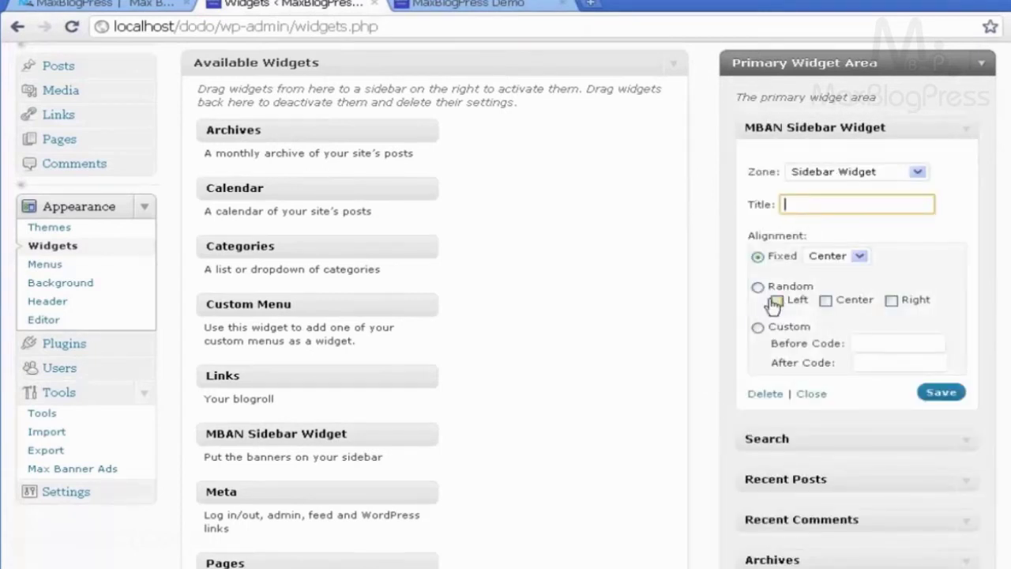
left_click(940, 392)
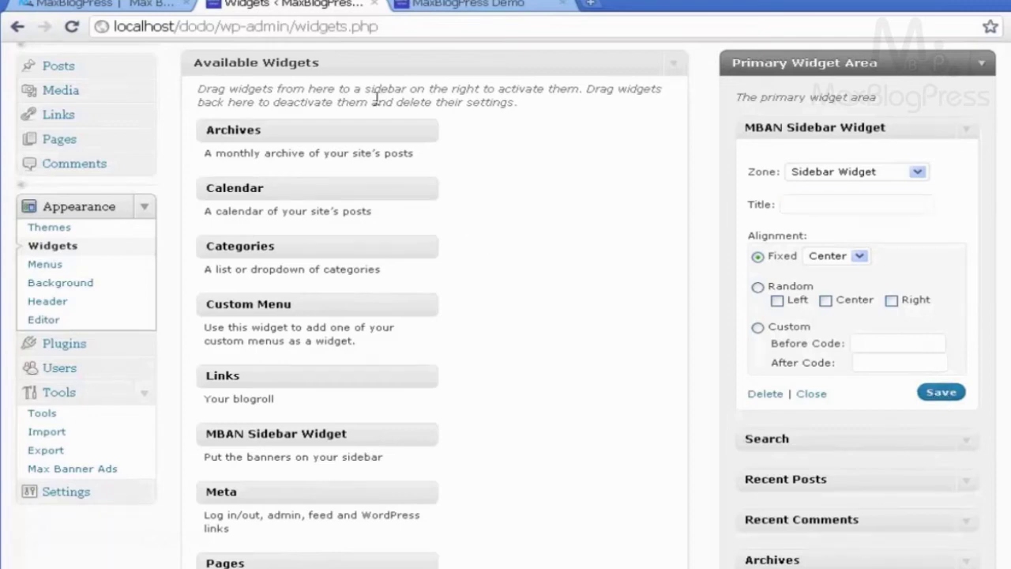
left_click(508, 16)
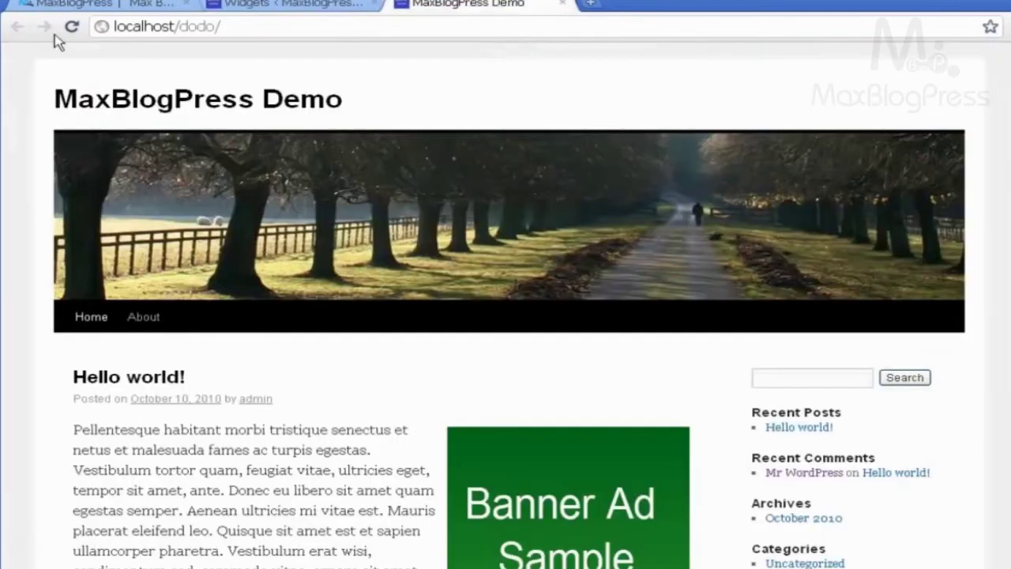
Reload the blog to show the blue sidebar banner, then open Max Banner Ads' Add New Zone form.
left_click(73, 30)
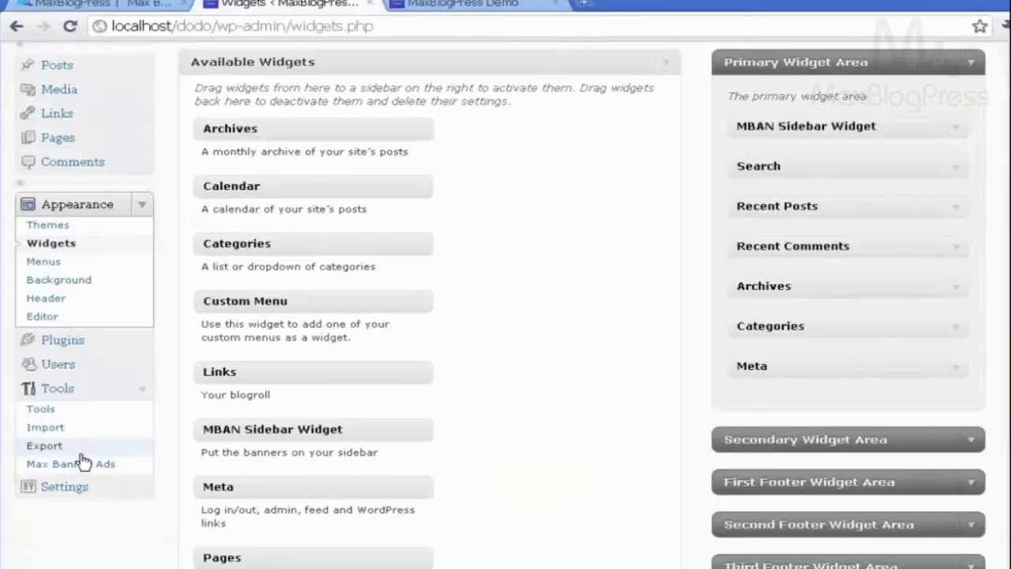
left_click(77, 460)
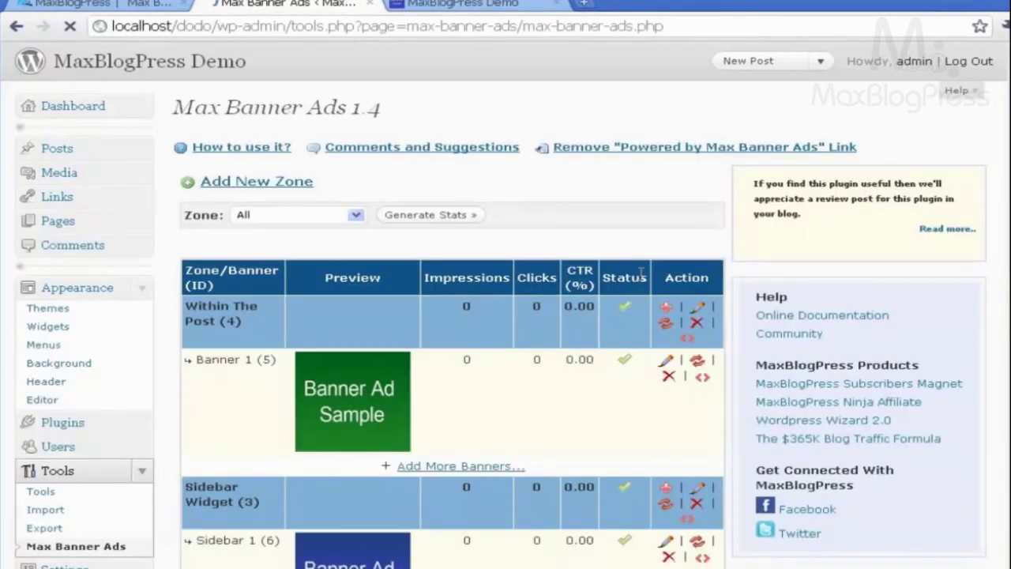
scroll(639, 275, "down", 2)
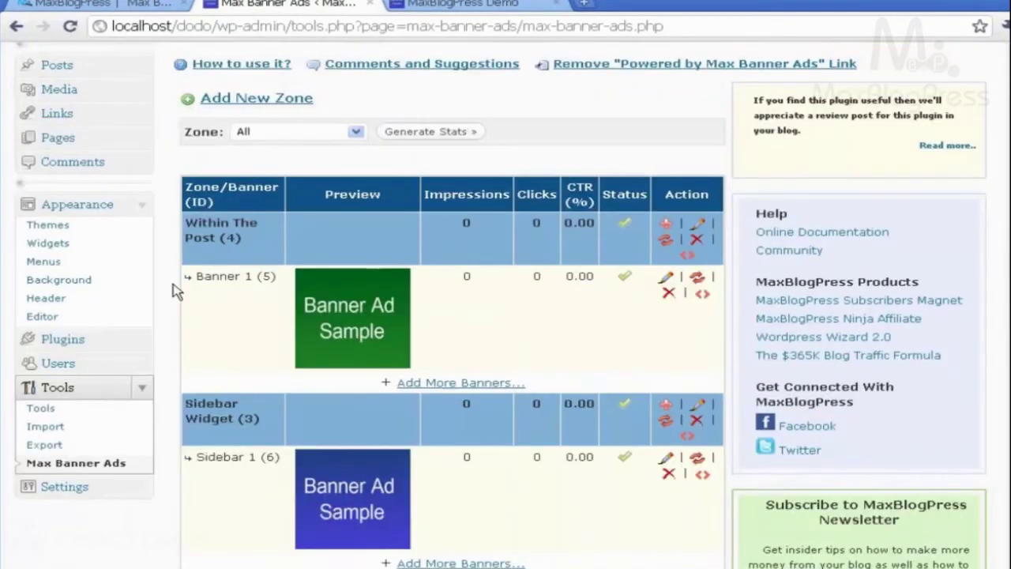
scroll(425, 395, "down", 2)
scroll(486, 371, "up", 4)
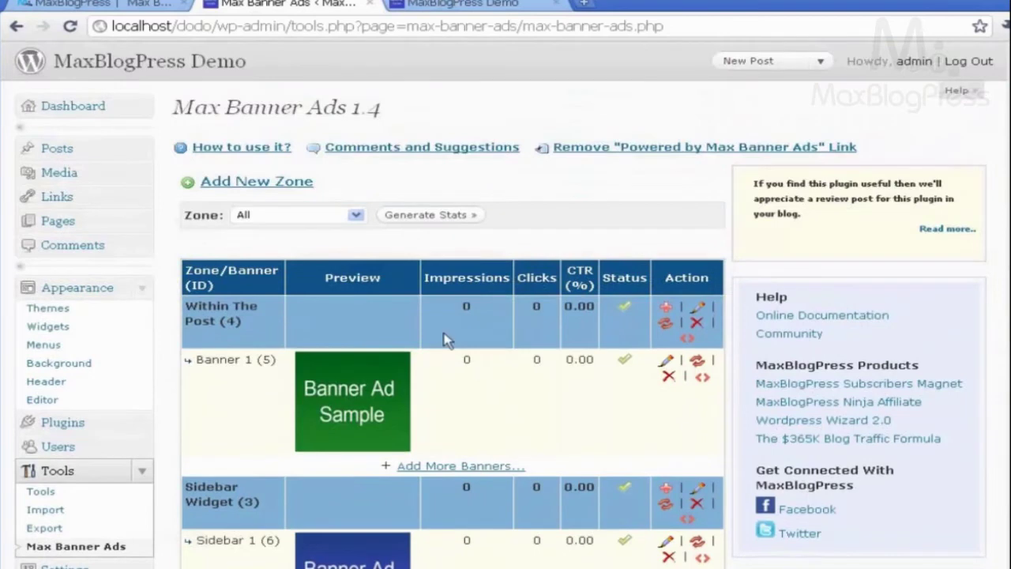
left_click(269, 183)
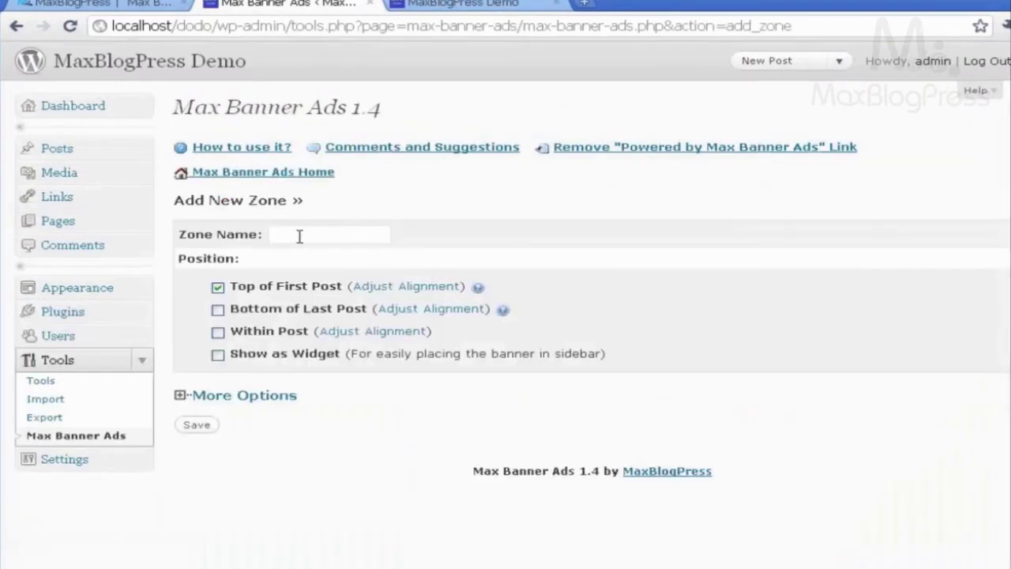
Save a zone 'Test zone1' at Top of First Post with Fixed Center alignment.
left_click(301, 234)
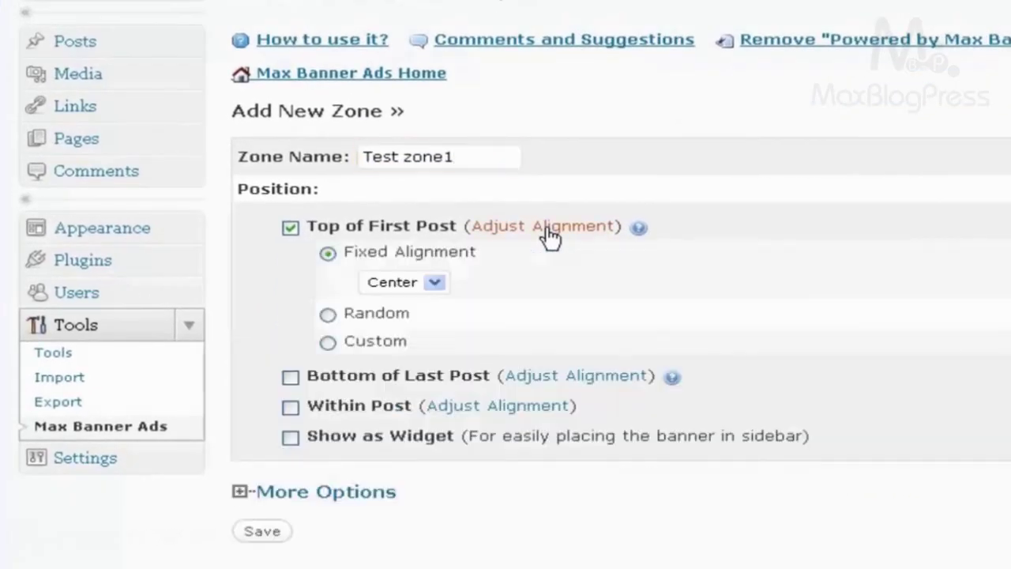
left_click(529, 243)
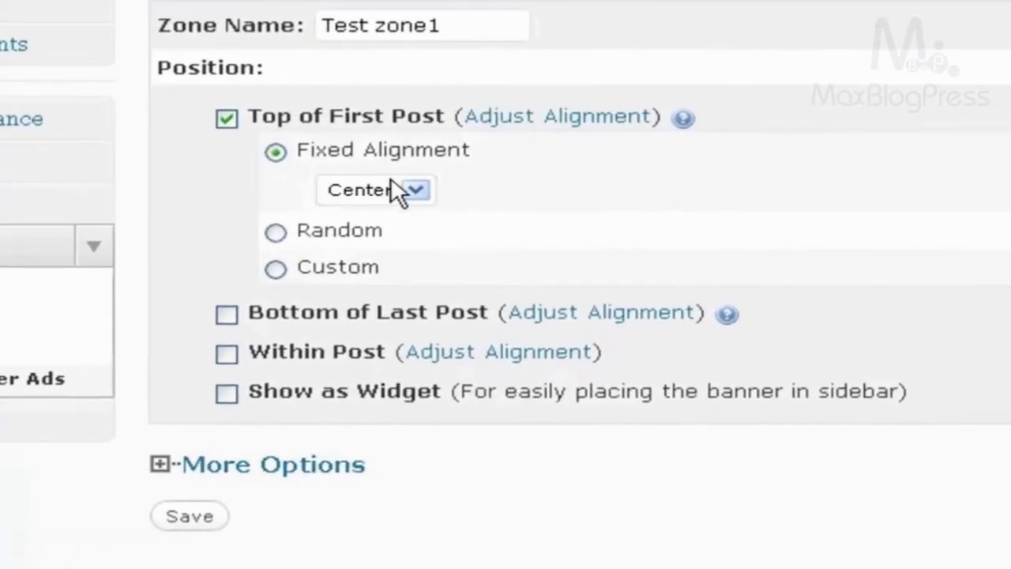
left_click(391, 180)
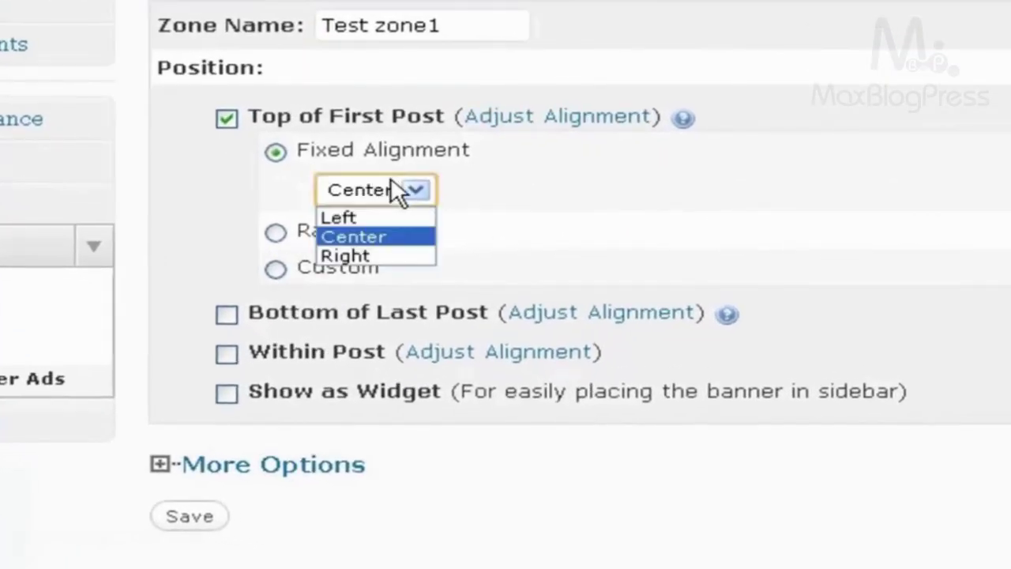
left_click(553, 199)
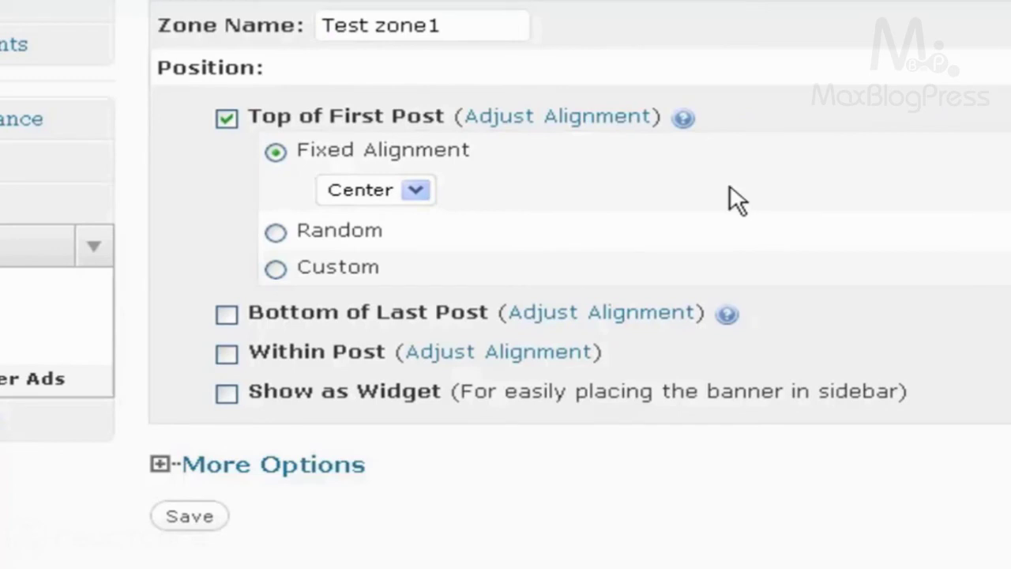
left_click(162, 463)
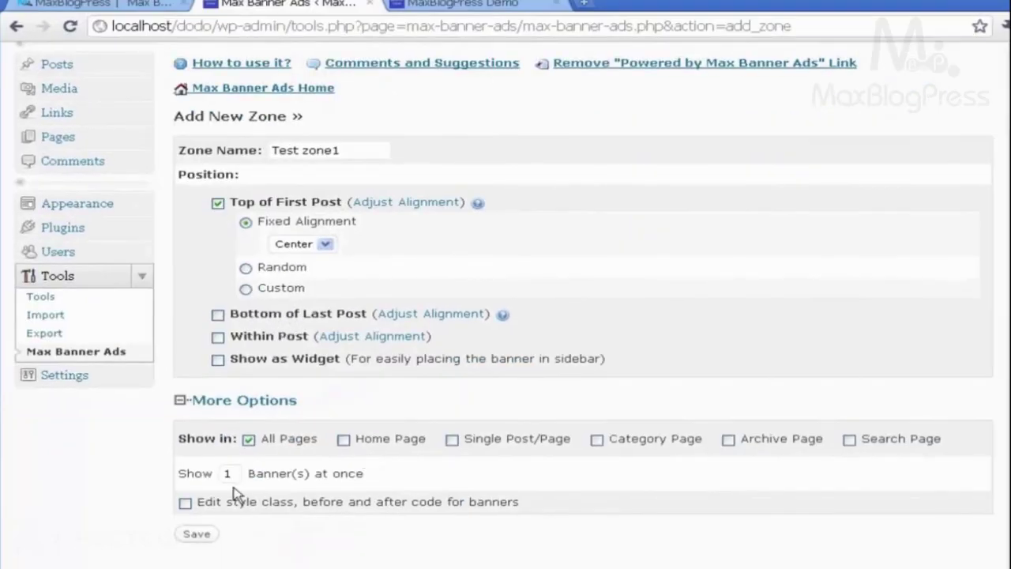
left_click(207, 536)
scroll(361, 244, "up", 10)
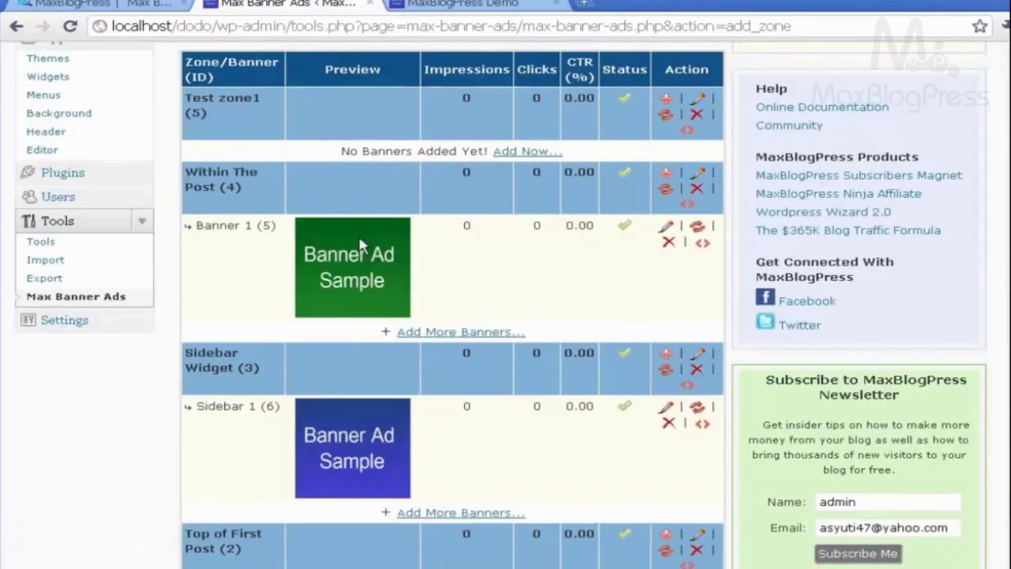
scroll(555, 199, "up", 2)
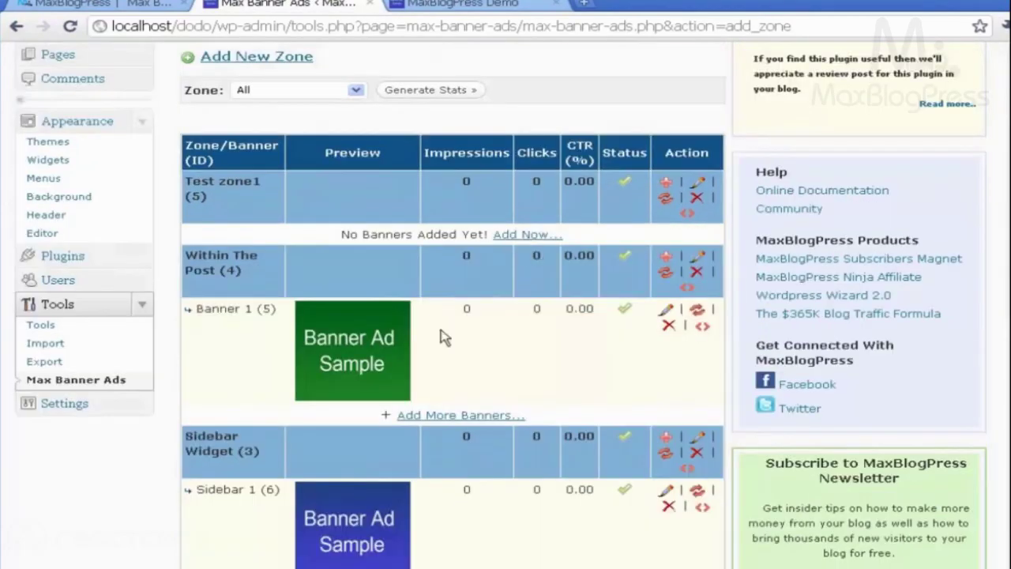